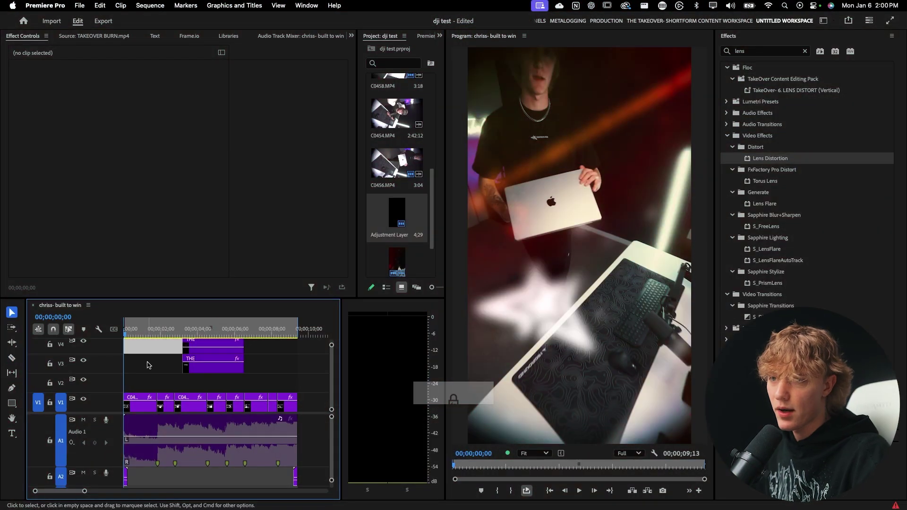
# - Create a new adjustment layer in the project
pyautogui.press('space')
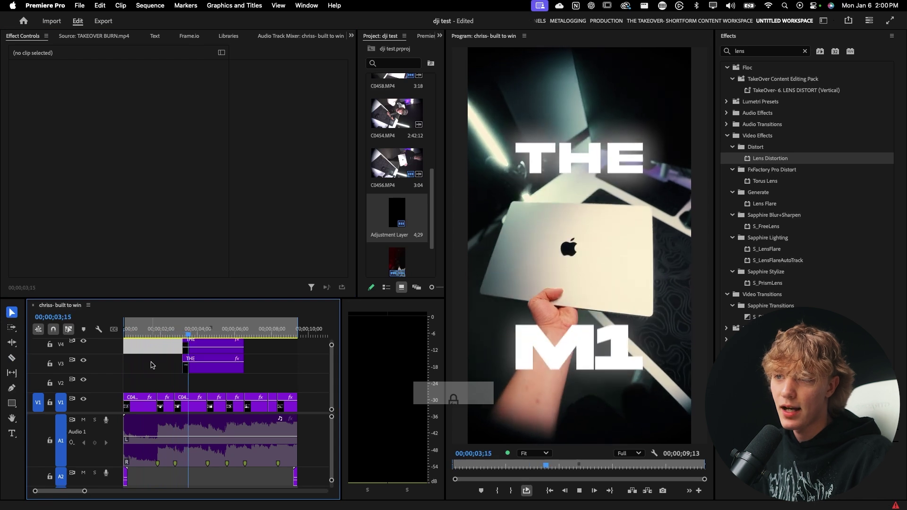
pyautogui.press('space')
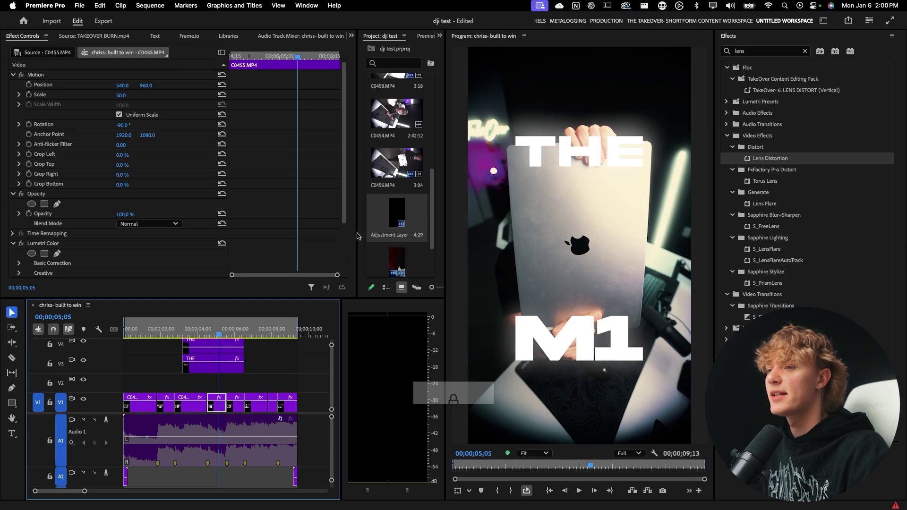
pyautogui.moveTo(357, 236); pyautogui.dragTo(238, 236)
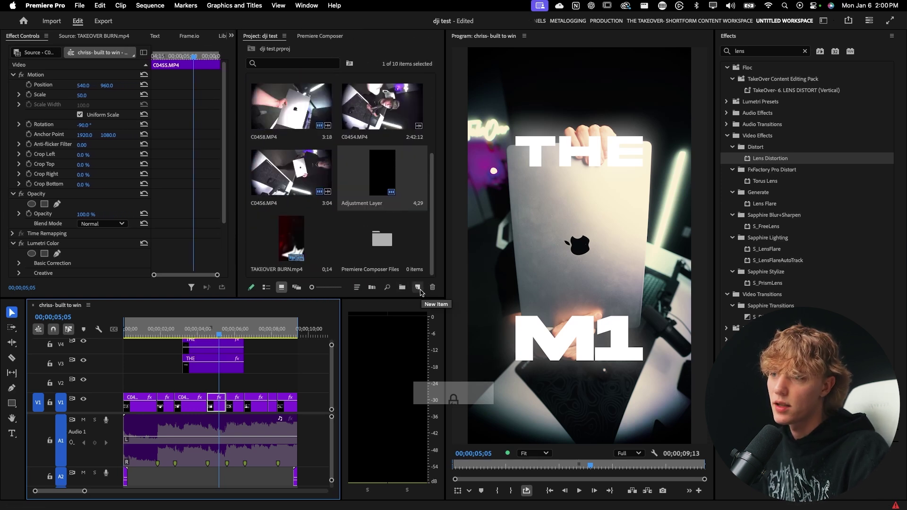
pyautogui.click(419, 291)
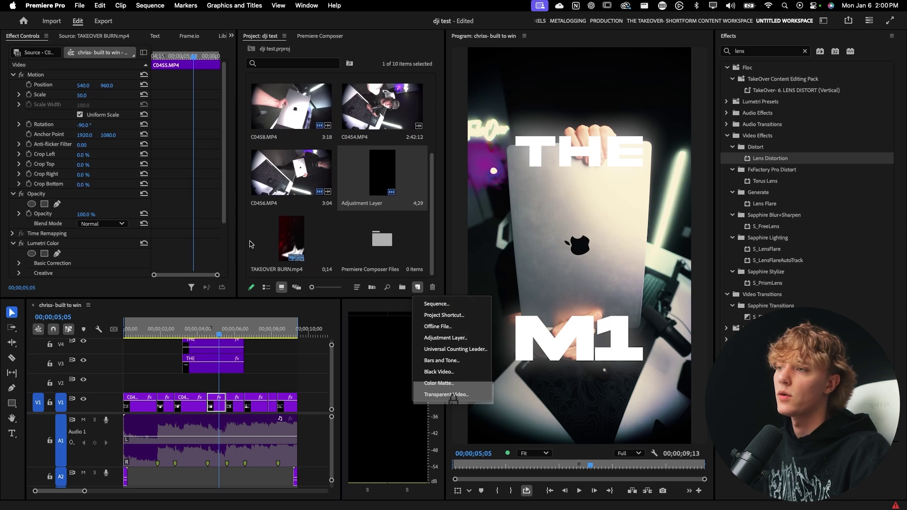
pyautogui.rightClick(247, 238)
pyautogui.rightClick(312, 216)
pyautogui.rightClick(391, 214)
pyautogui.click(424, 198)
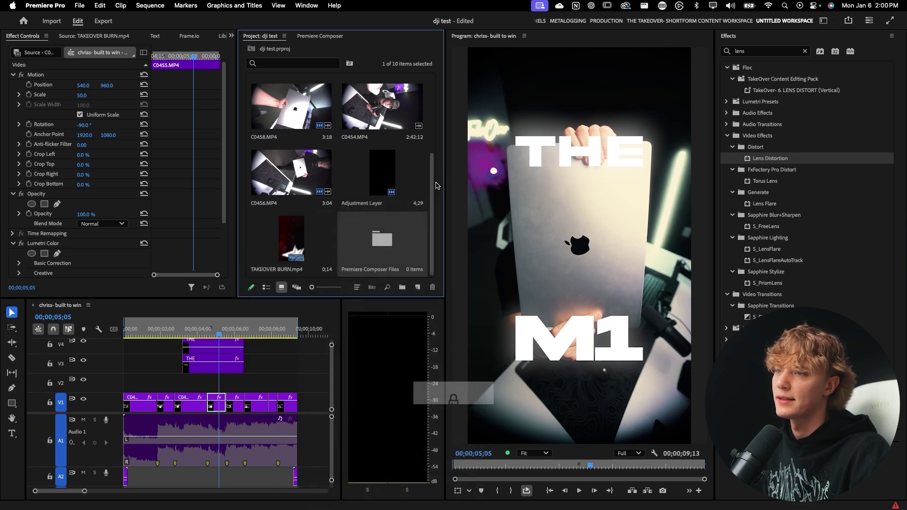
pyautogui.moveTo(444, 273); pyautogui.dragTo(465, 273)
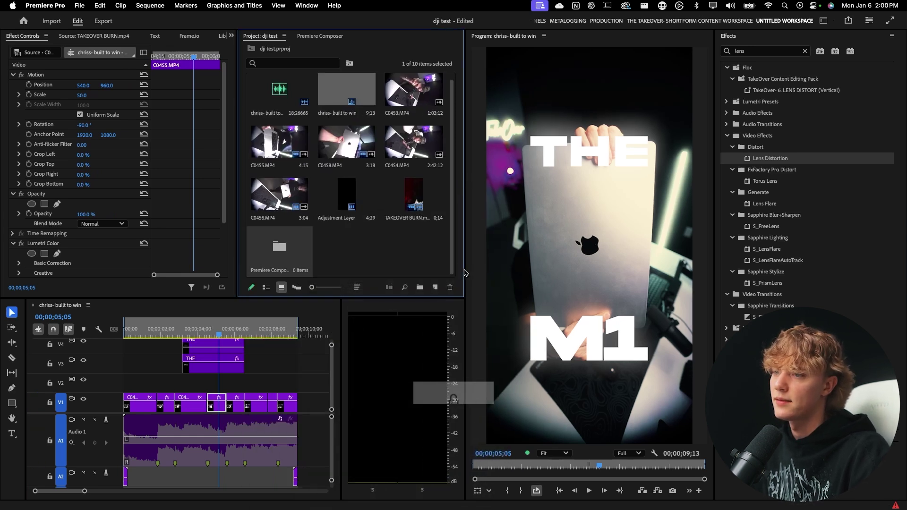
pyautogui.rightClick(376, 261)
pyautogui.moveTo(470, 308)
pyautogui.click(513, 334)
pyautogui.click(513, 321)
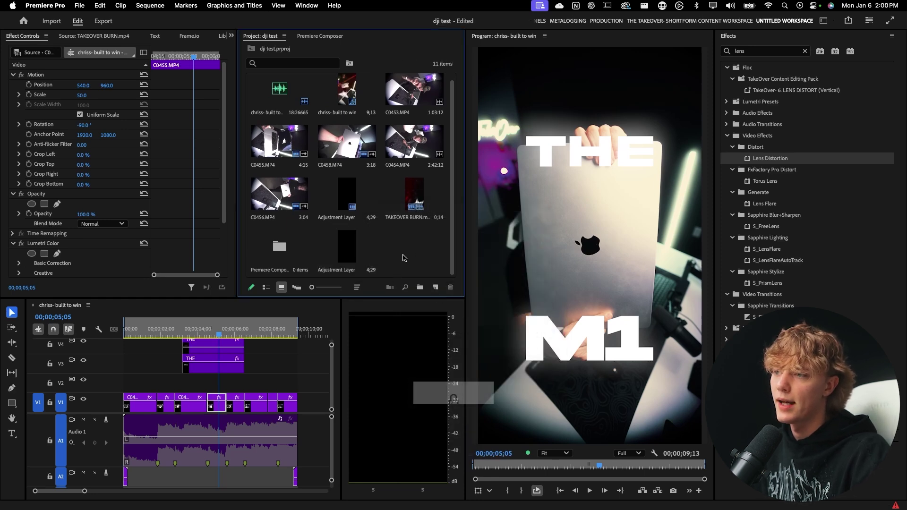
# - Place the new adjustment layer on V2 and stretch it across the full length of the sequence
pyautogui.moveTo(347, 245); pyautogui.dragTo(182, 390)
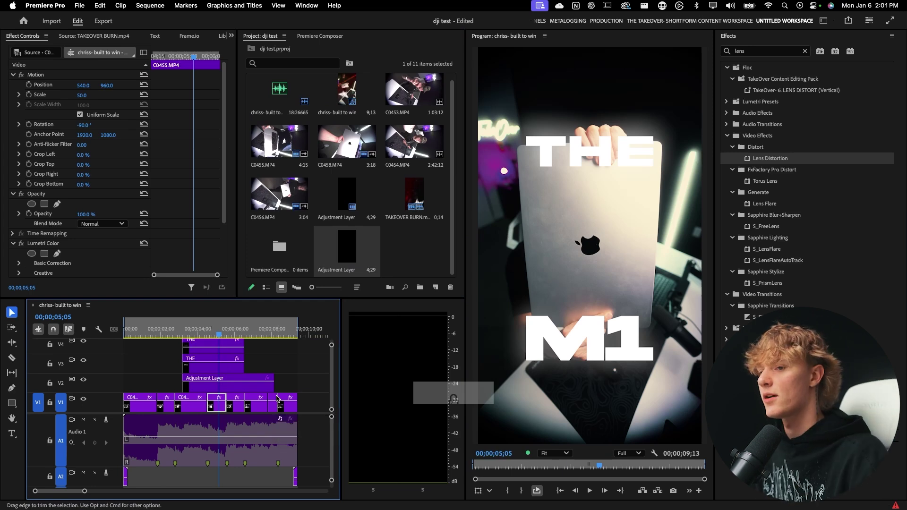
pyautogui.scroll(2, 237, 389)
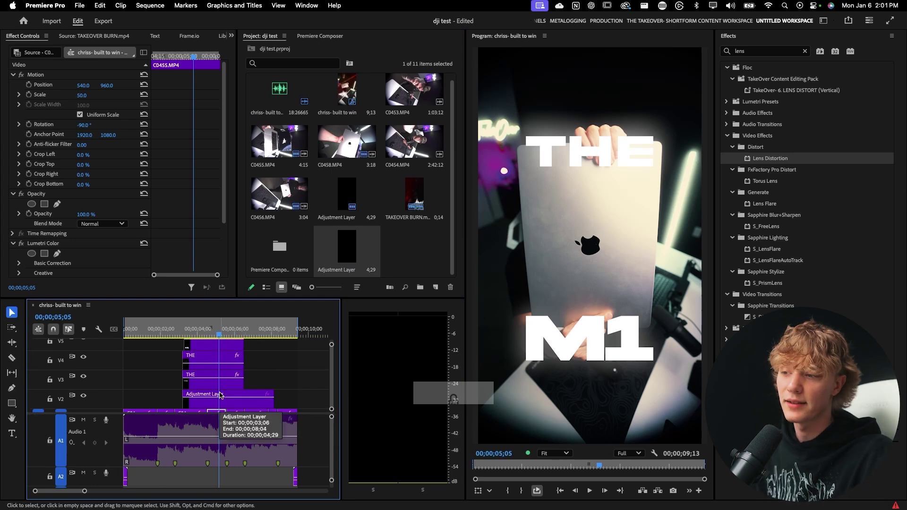
pyautogui.scroll(5, 219, 395)
pyautogui.scroll(-7, 202, 359)
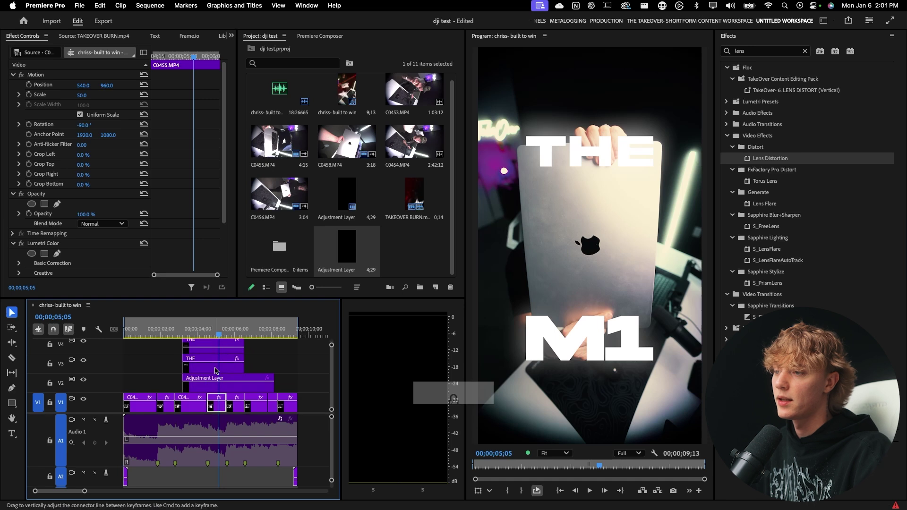
pyautogui.click(216, 380)
pyautogui.moveTo(186, 377); pyautogui.dragTo(124, 378)
pyautogui.moveTo(277, 376); pyautogui.dragTo(297, 378)
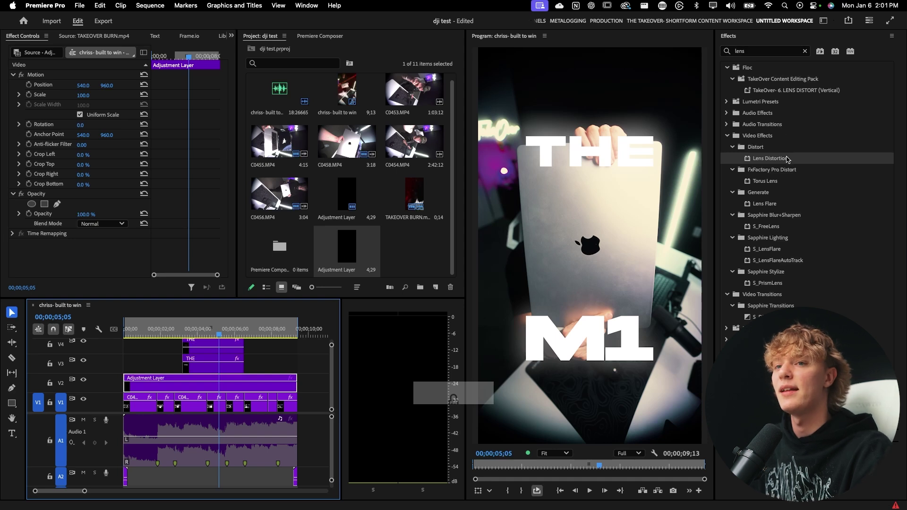
# - Apply the Lens Distortion effect to the adjustment layer with Curvature -28 and play back the opening clips
pyautogui.moveTo(786, 159); pyautogui.dragTo(227, 386)
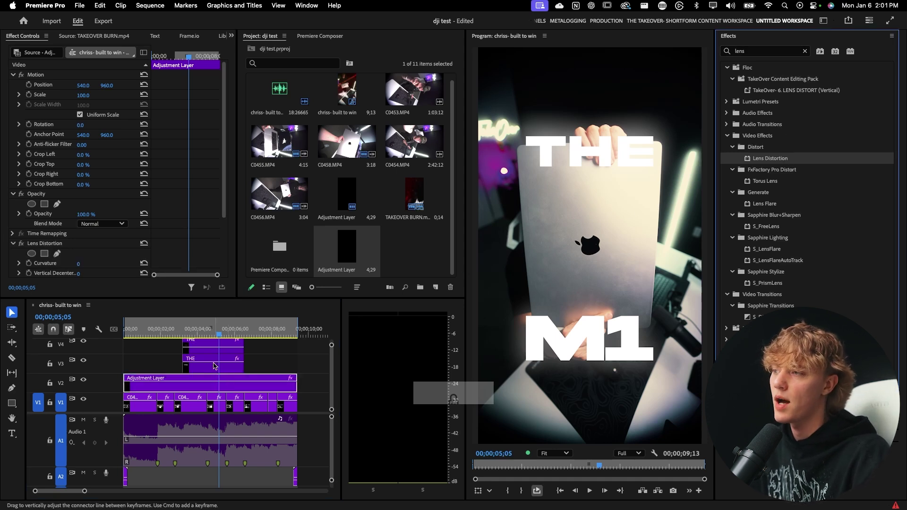
pyautogui.scroll(-3, 193, 228)
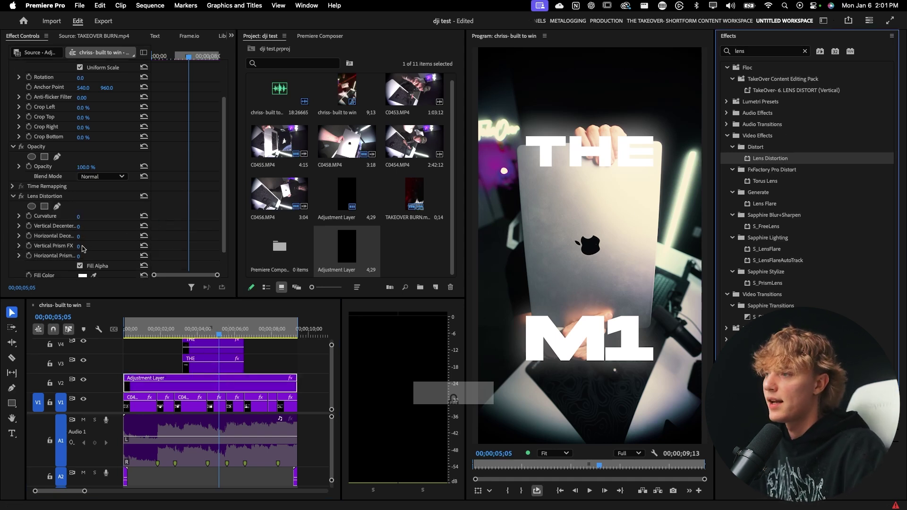
pyautogui.scroll(-2, 87, 236)
pyautogui.click(80, 223)
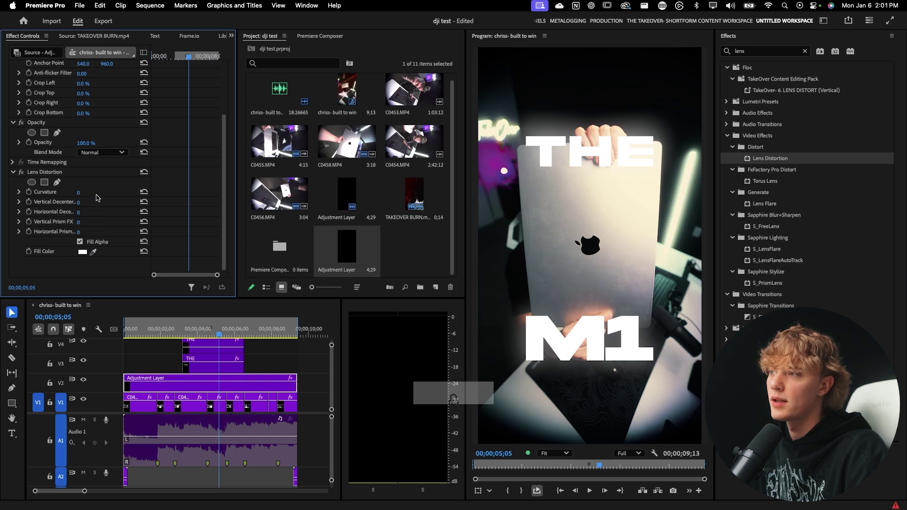
pyautogui.moveTo(81, 192); pyautogui.dragTo(49, 193)
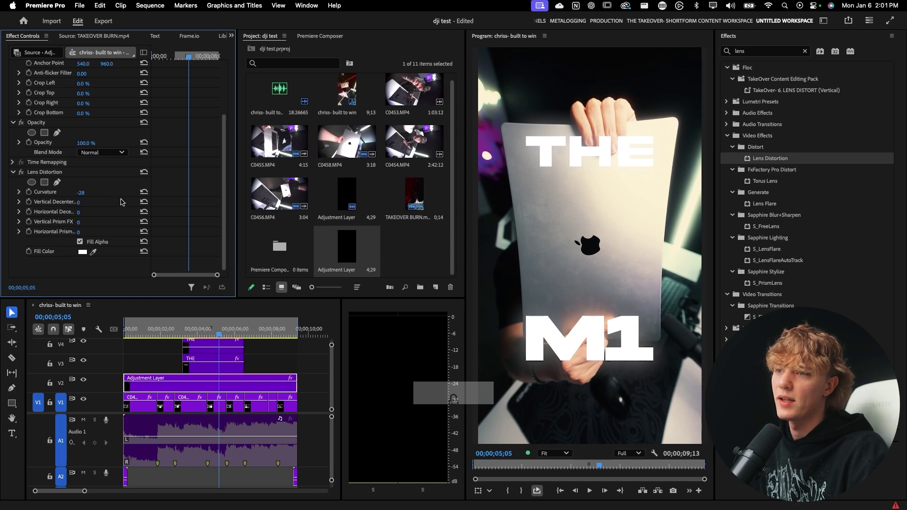
pyautogui.click(156, 329)
pyautogui.press('space')
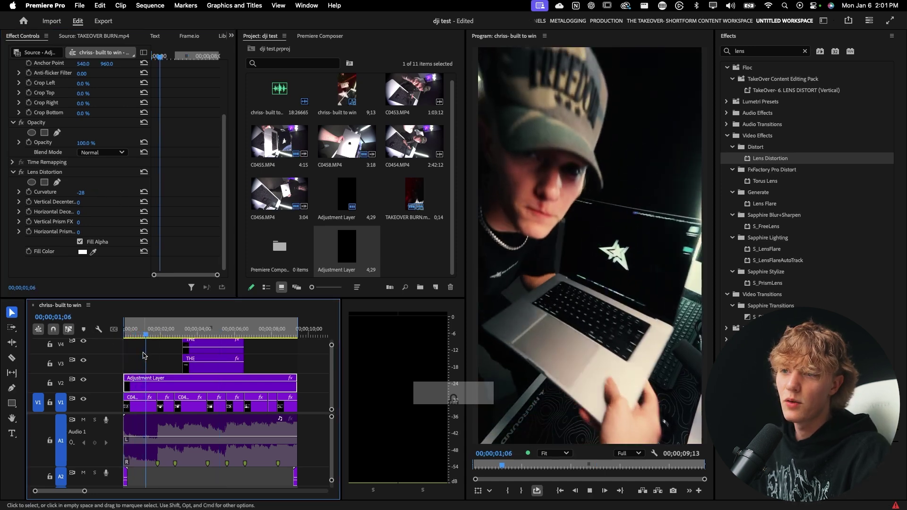
pyautogui.press('space')
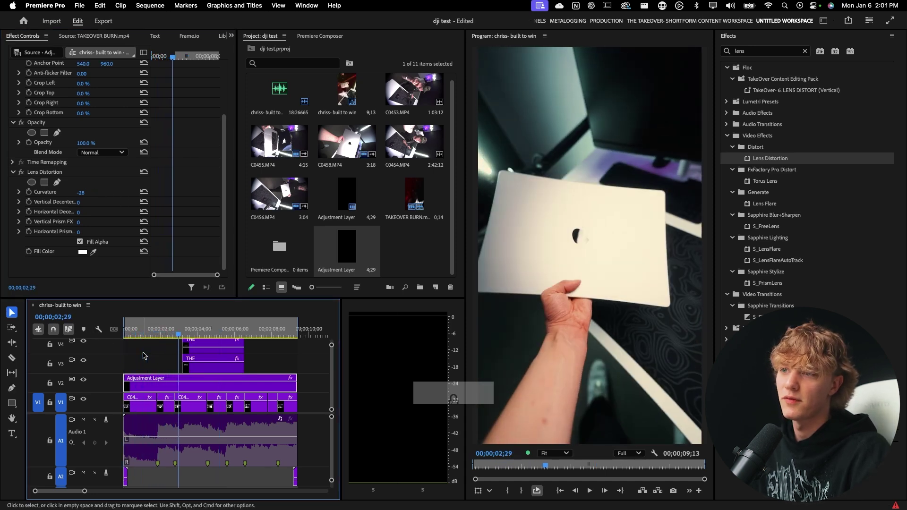
# - Try a stronger Lens Distortion Curvature of -63 and play the sequence from the start
pyautogui.moveTo(83, 195); pyautogui.dragTo(66, 195)
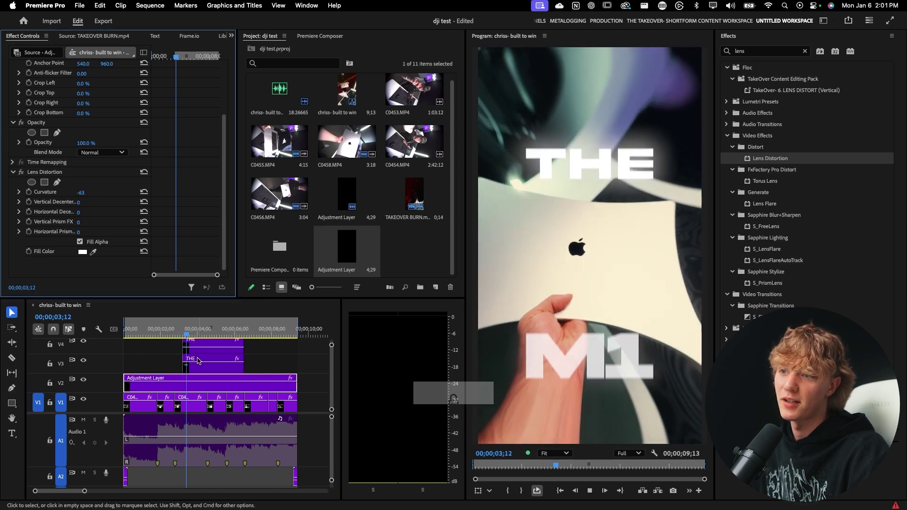
pyautogui.moveTo(160, 333); pyautogui.dragTo(131, 337)
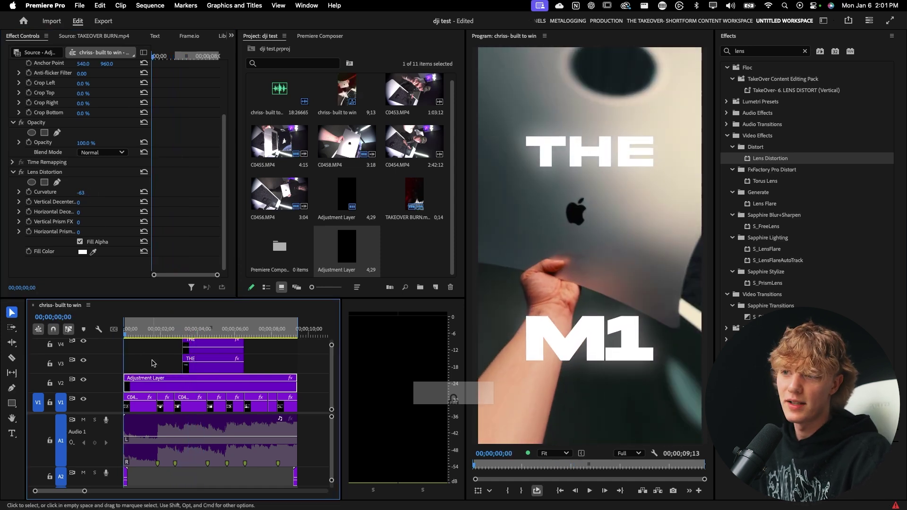
pyautogui.press('space')
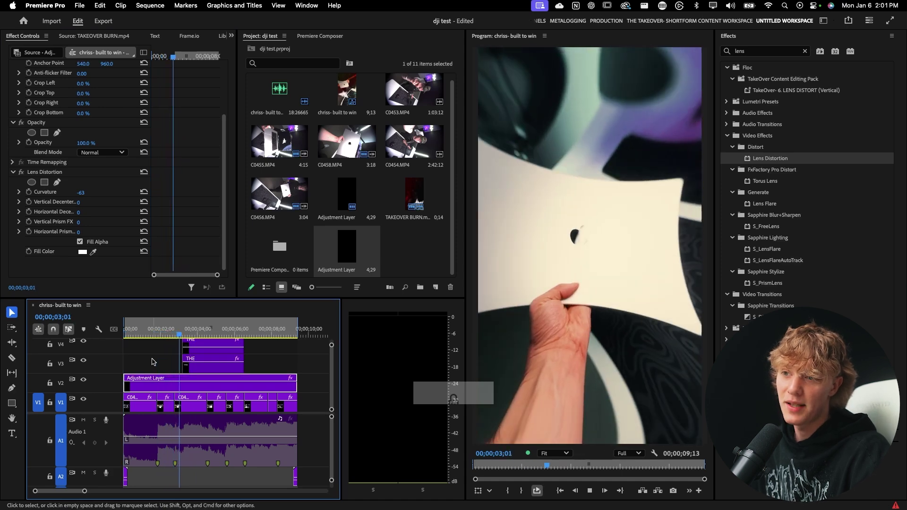
pyautogui.press('space')
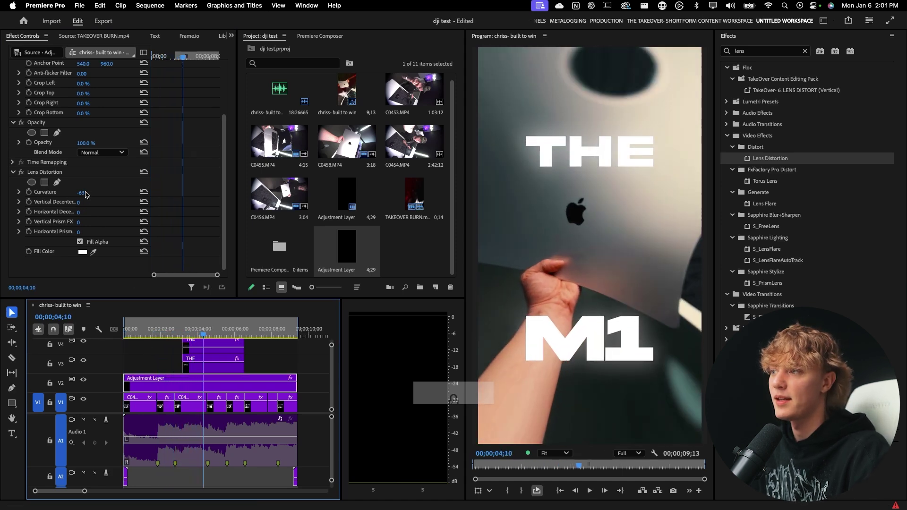
# - Set the Lens Distortion Curvature to -24 and review the second clip
pyautogui.moveTo(86, 194); pyautogui.dragTo(103, 195)
pyautogui.press('space')
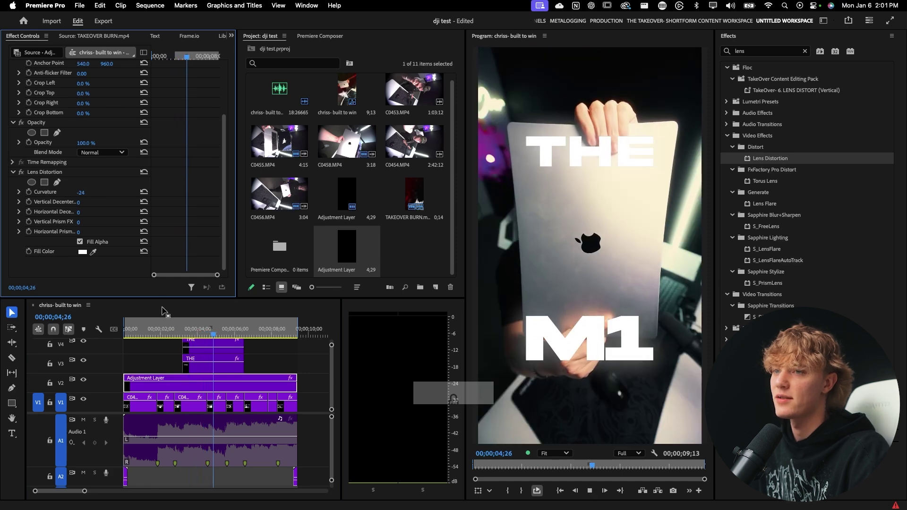
pyautogui.moveTo(137, 326); pyautogui.dragTo(159, 333)
pyautogui.click(144, 334)
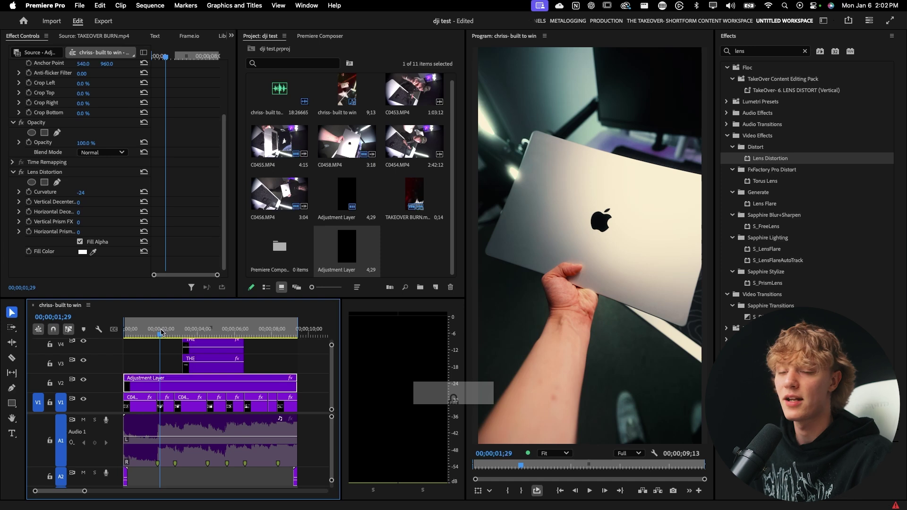
# - Lower the Lens Distortion's Vertical Prism FX far below zero and play back the second clip
pyautogui.click(79, 223)
pyautogui.moveTo(79, 223); pyautogui.dragTo(37, 222)
pyautogui.scroll(4, 95, 189)
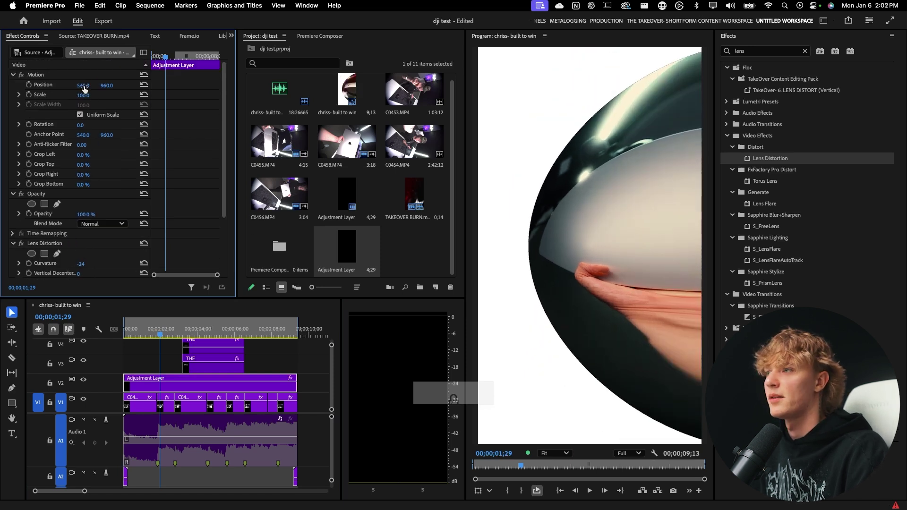
pyautogui.moveTo(84, 85)
pyautogui.mouseDown()
pyautogui.moveTo(9, 85)
pyautogui.moveTo(96, 85)
pyautogui.mouseUp()
pyautogui.press('super+z')
pyautogui.moveTo(161, 334)
pyautogui.mouseDown()
pyautogui.moveTo(170, 356)
pyautogui.moveTo(162, 337)
pyautogui.mouseUp()
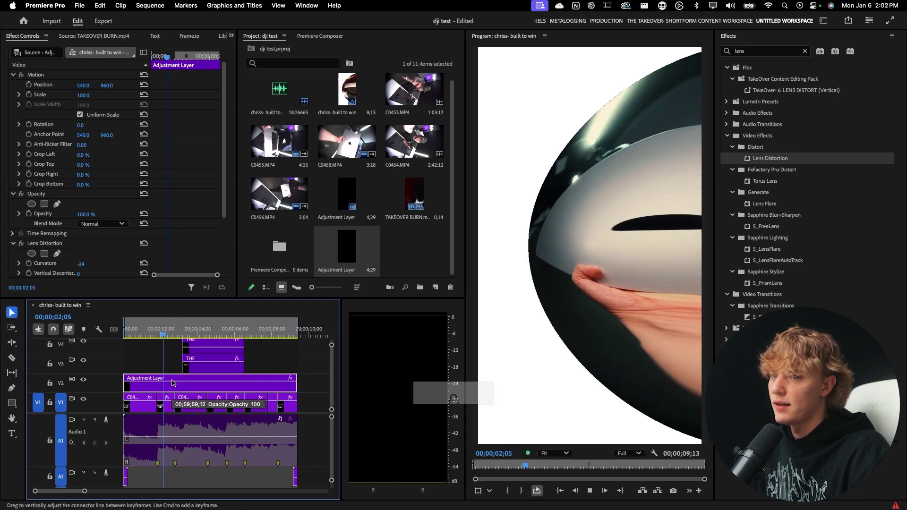
pyautogui.press('space')
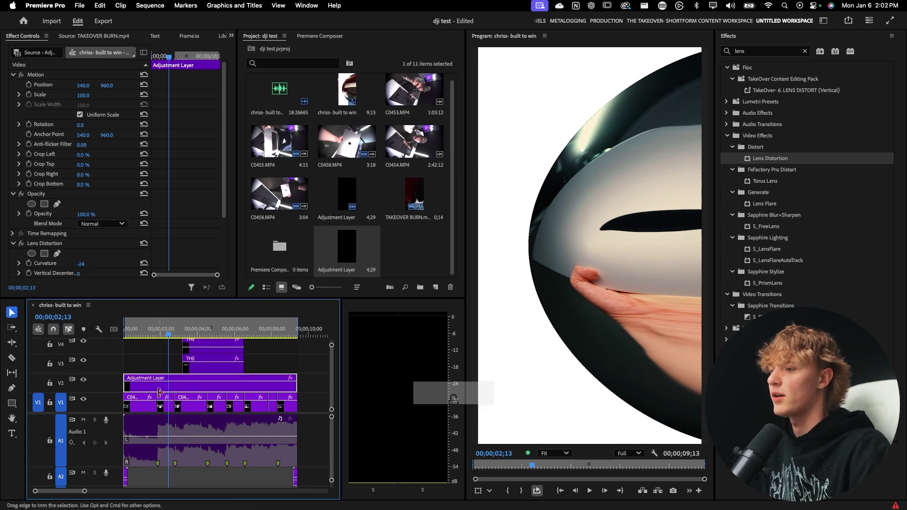
# - Insert a video track above V2, move the adjustment layer up to V3 and trim it to the second clip's length
pyautogui.rightClick(110, 390)
pyautogui.click(141, 406)
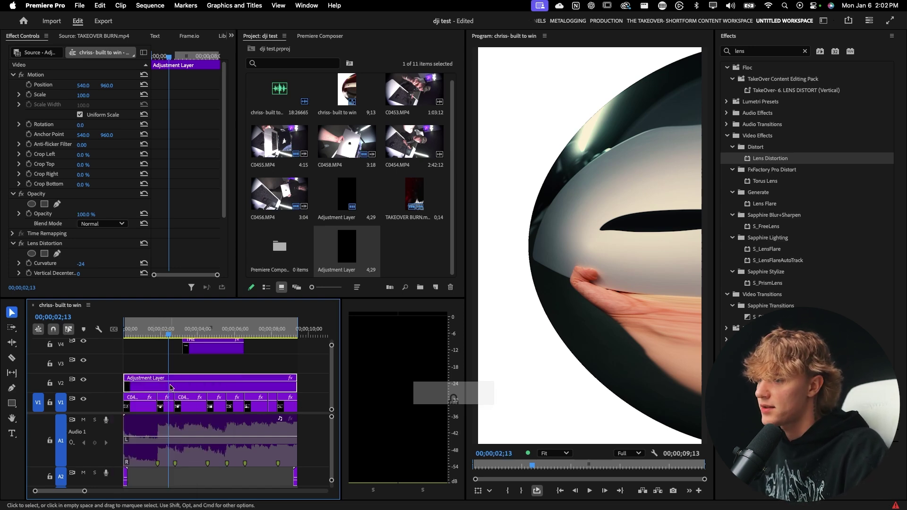
pyautogui.moveTo(165, 379)
pyautogui.mouseDown()
pyautogui.moveTo(172, 375)
pyautogui.moveTo(157, 369)
pyautogui.mouseUp()
pyautogui.moveTo(297, 366); pyautogui.dragTo(174, 366)
# - Duplicate the second clip onto V2 and nest the copy with the adjustment layer above it
pyautogui.click(164, 398)
pyautogui.keyDown('shift'); pyautogui.click(165, 366); pyautogui.keyUp('shift')
pyautogui.rightClick(161, 378)
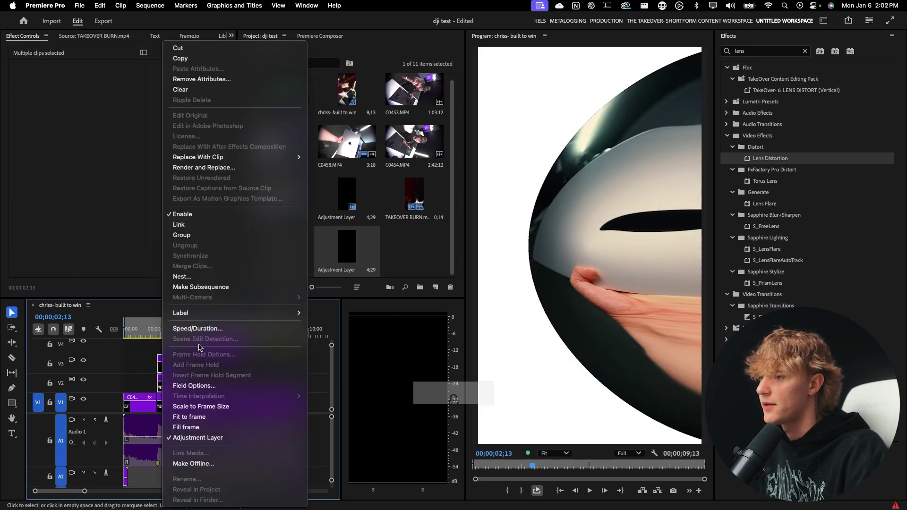
pyautogui.click(182, 276)
pyautogui.press('Return')
pyautogui.click(162, 380)
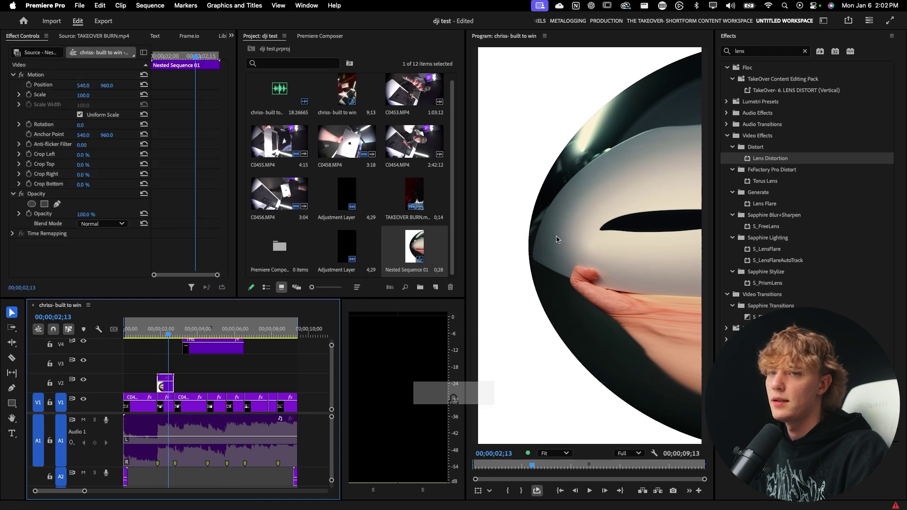
# - Try the Screen blend mode on the nested clip, then set it to Darken and play back the section
pyautogui.click(87, 224)
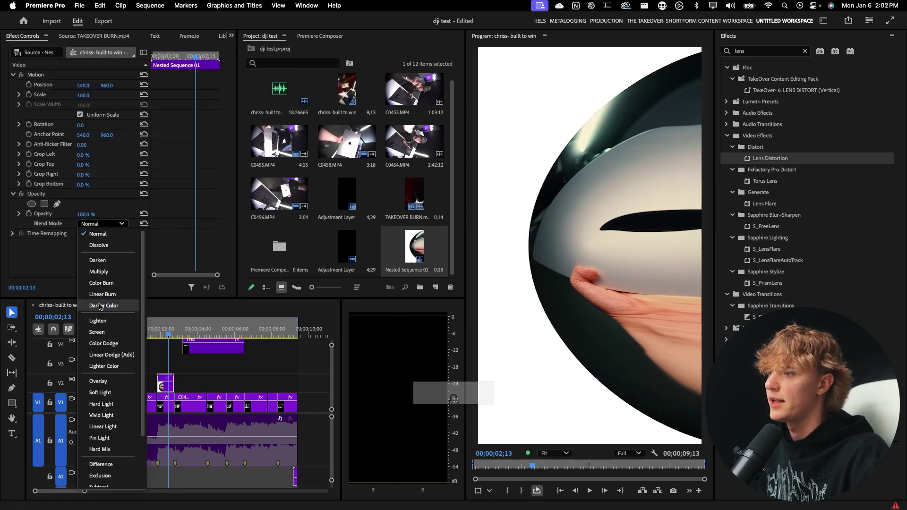
pyautogui.click(97, 332)
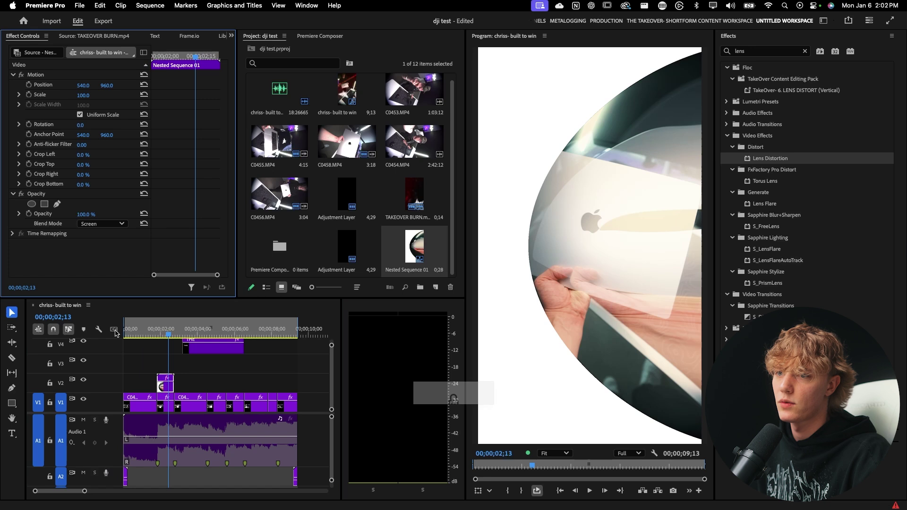
pyautogui.click(102, 223)
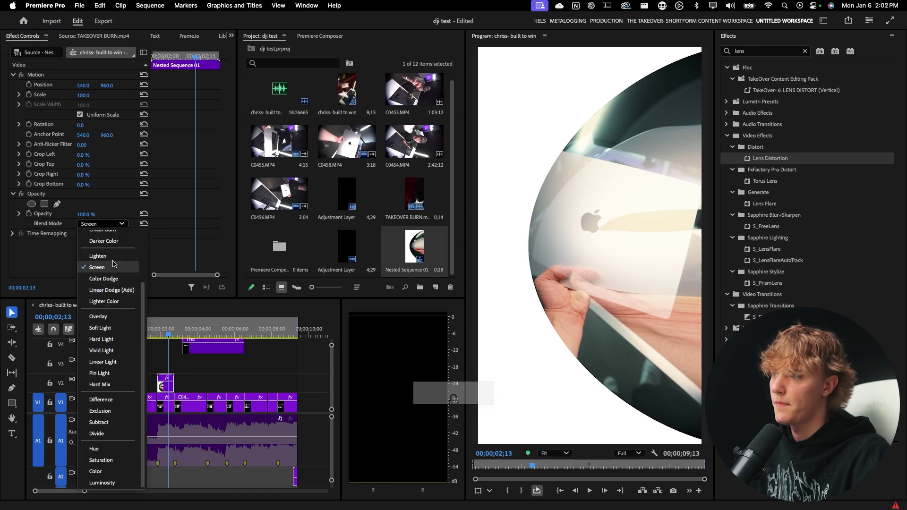
pyautogui.scroll(3, 109, 269)
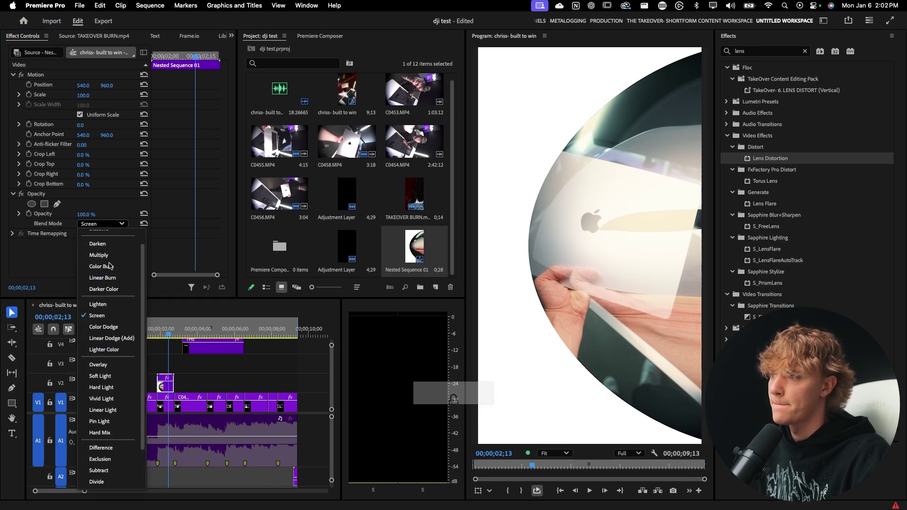
pyautogui.click(107, 244)
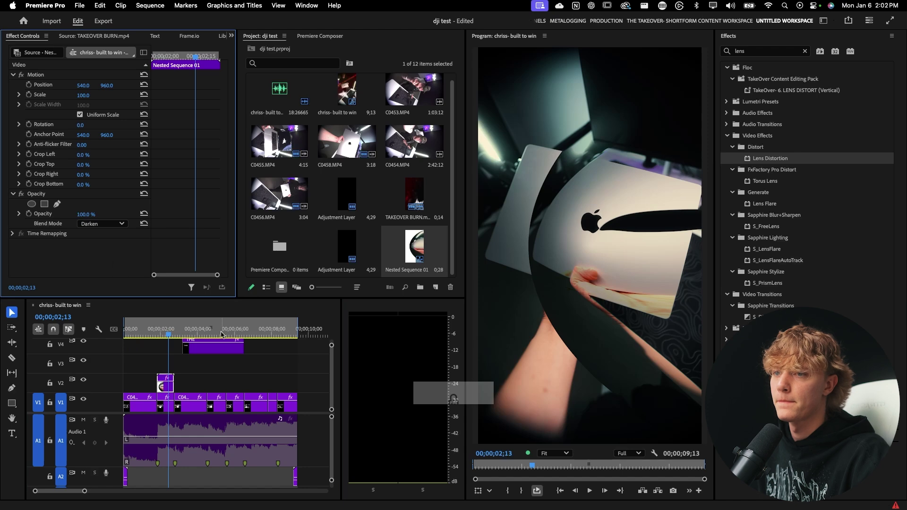
pyautogui.click(159, 333)
pyautogui.press('space')
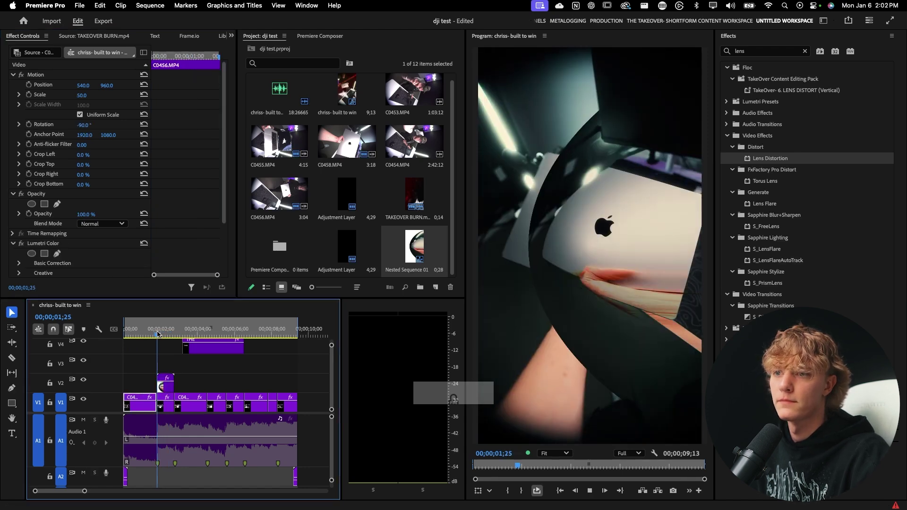
# - Undo the nested overlay back to the full-length adjustment layer on V2, and insert a video track above it
pyautogui.press('space')
pyautogui.press('super+z')
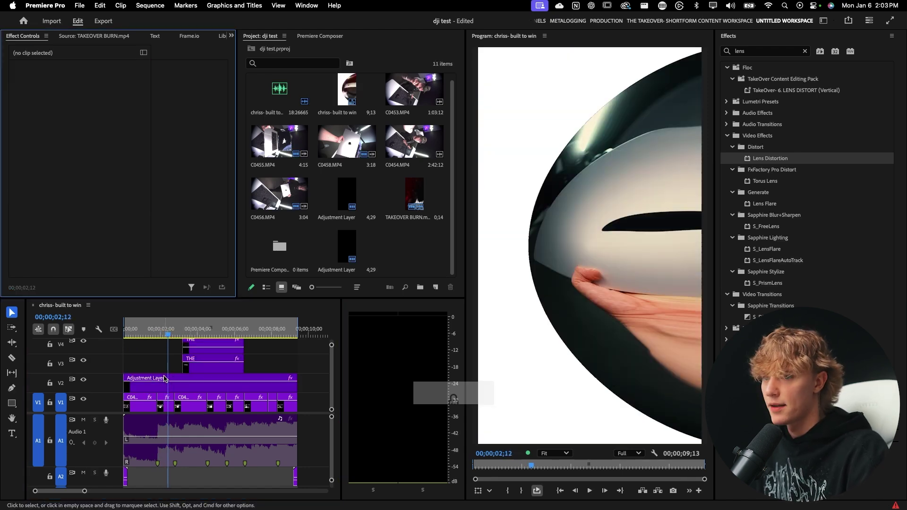
pyautogui.click(168, 378)
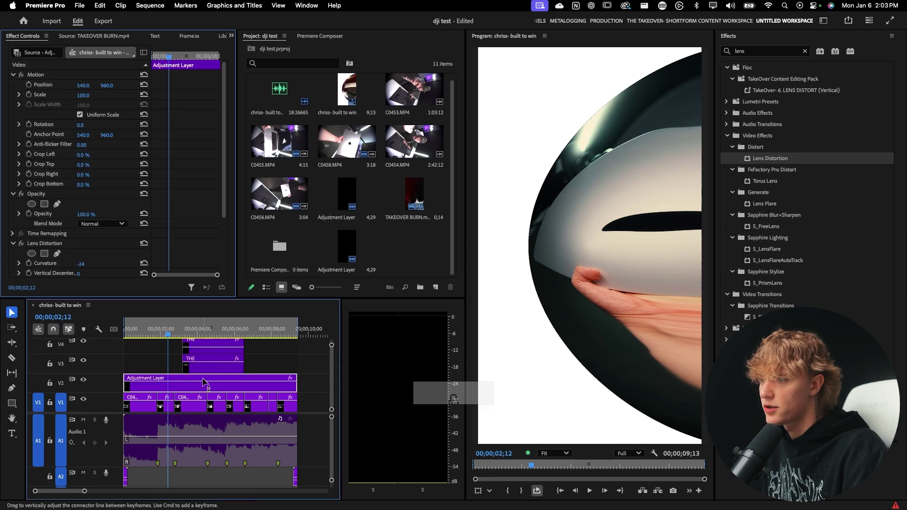
pyautogui.rightClick(109, 379)
pyautogui.click(127, 402)
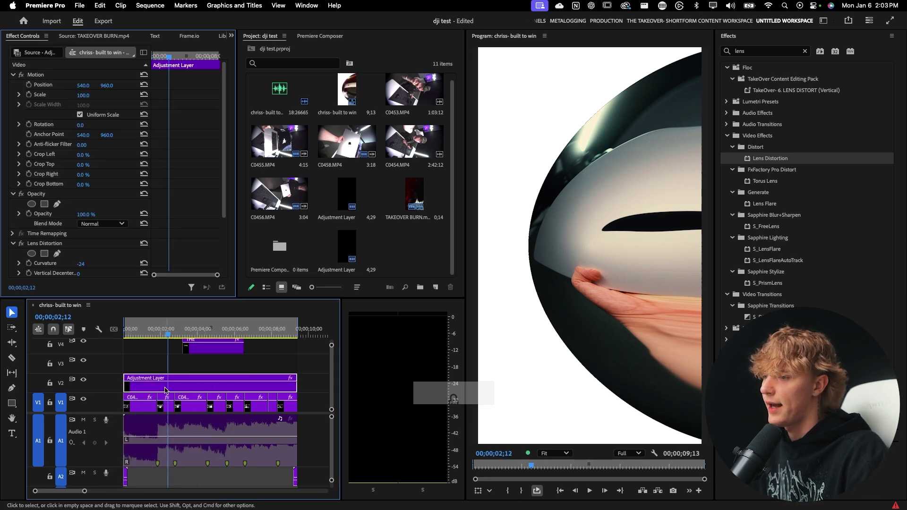
# - Trim the adjustment layer to the second clip's length and move it to V3, with a duplicate of the second clip on V2
pyautogui.moveTo(127, 376); pyautogui.dragTo(158, 378)
pyautogui.moveTo(296, 378); pyautogui.dragTo(163, 407)
pyautogui.press('=')
pyautogui.hotkey('alt', 'Up')
pyautogui.click(165, 398)
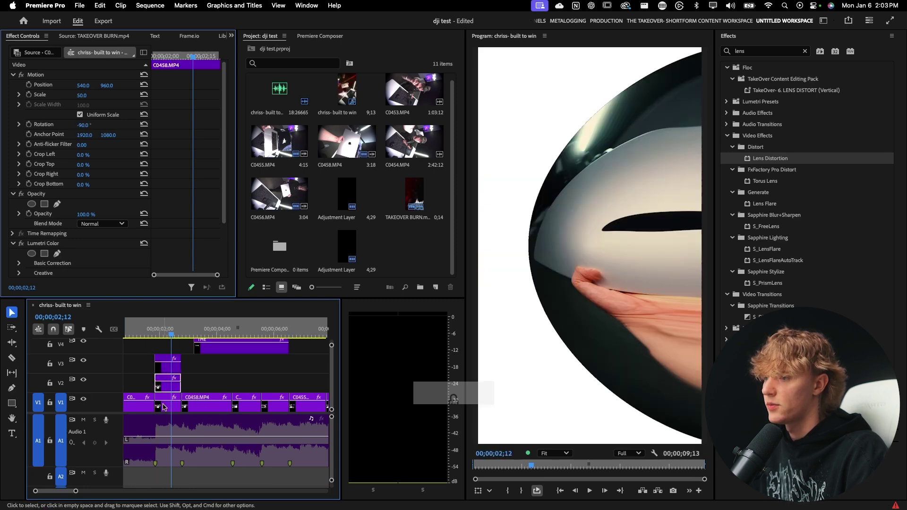
pyautogui.moveTo(170, 381); pyautogui.dragTo(171, 380)
# - Turn off Fill Alpha in the Lens Distortion effect of the adjustment layer on V3
pyautogui.click(167, 372)
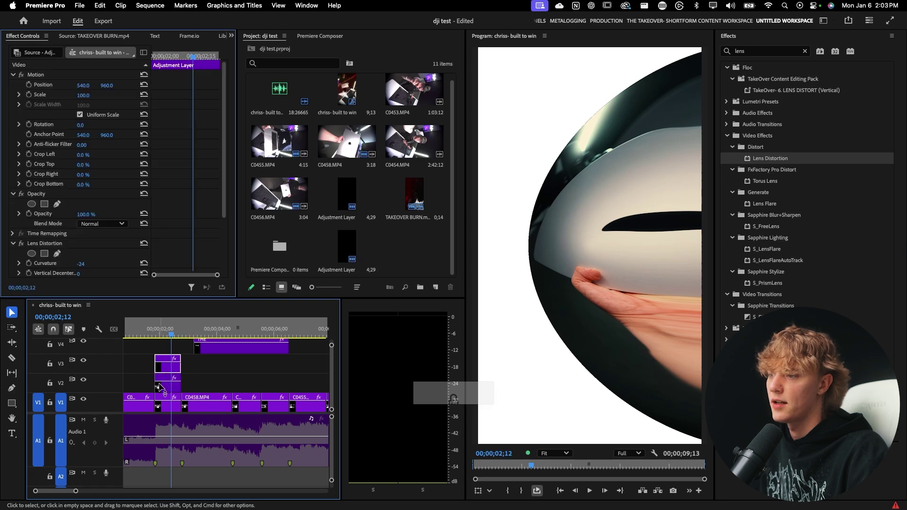
pyautogui.press('=')
pyautogui.press('=')
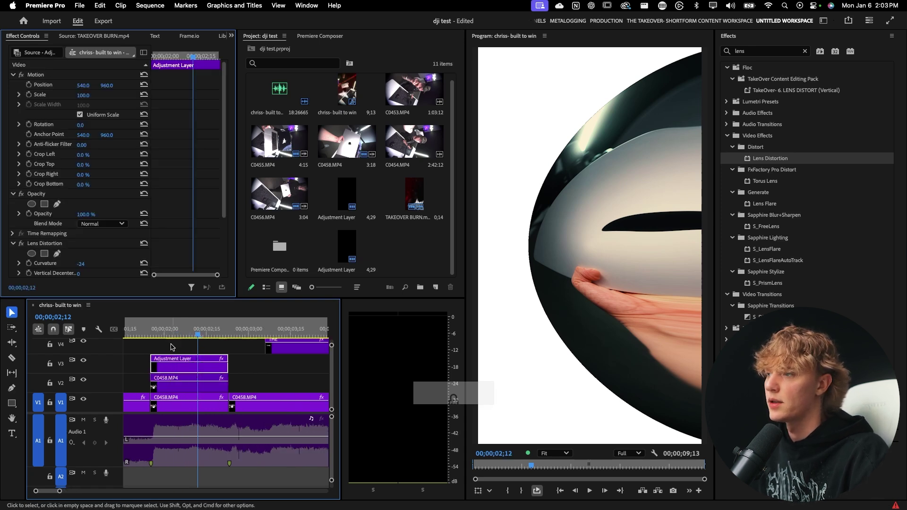
pyautogui.scroll(-3, 185, 239)
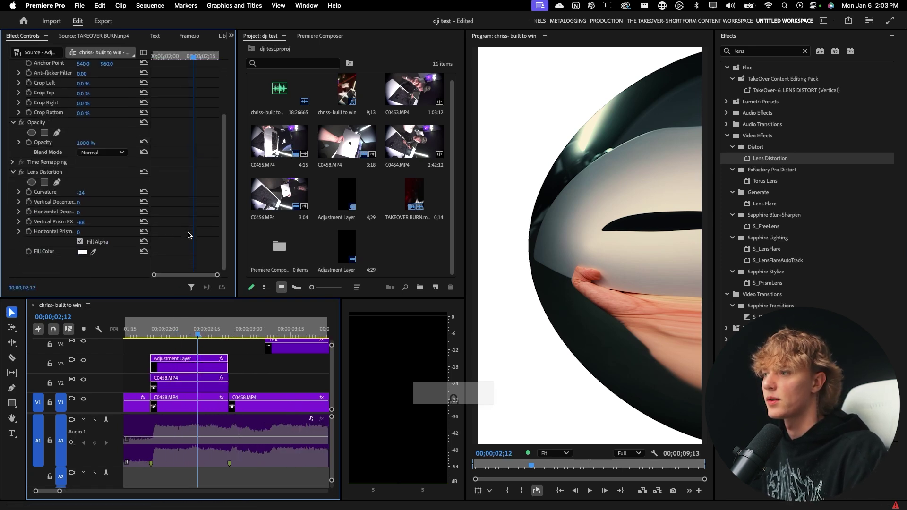
pyautogui.click(80, 242)
# - Nest the adjustment layer on V3 together with the duplicate clip on V2
pyautogui.moveTo(137, 380); pyautogui.dragTo(175, 363)
pyautogui.click(208, 405)
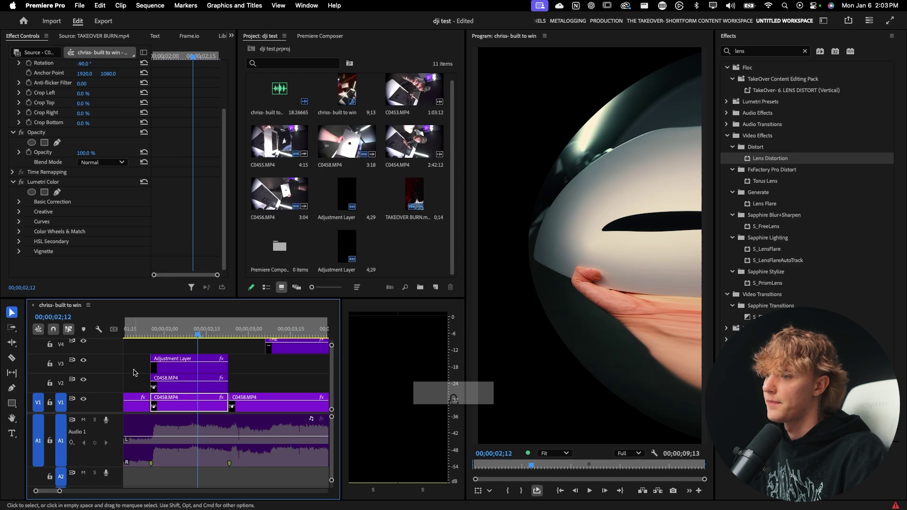
pyautogui.moveTo(133, 371); pyautogui.dragTo(161, 404)
pyautogui.rightClick(189, 385)
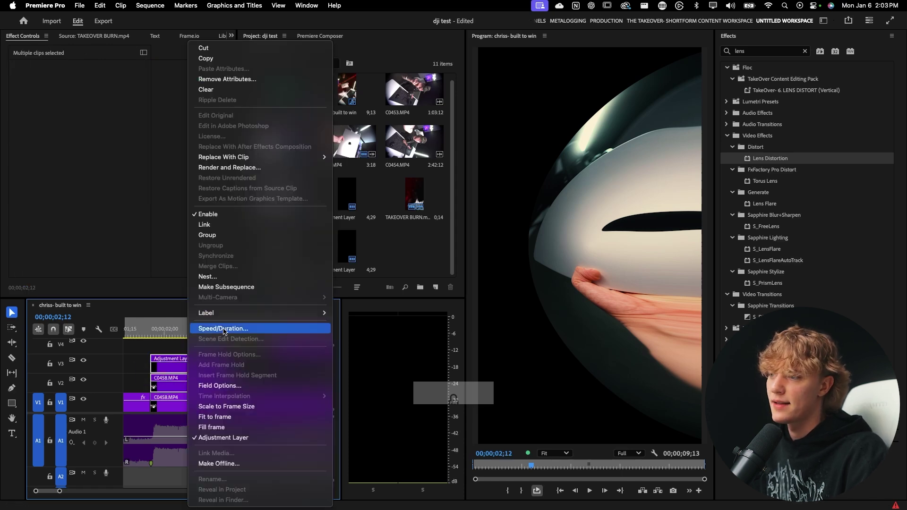
pyautogui.click(207, 277)
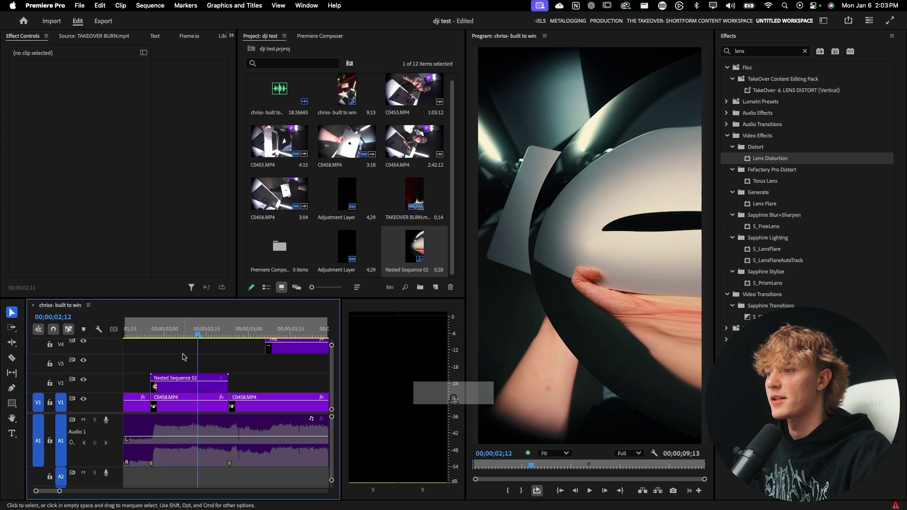
# - Find Gaussian Blur in the effects, apply it to the nested clip and set Blurriness to 154
pyautogui.click(185, 385)
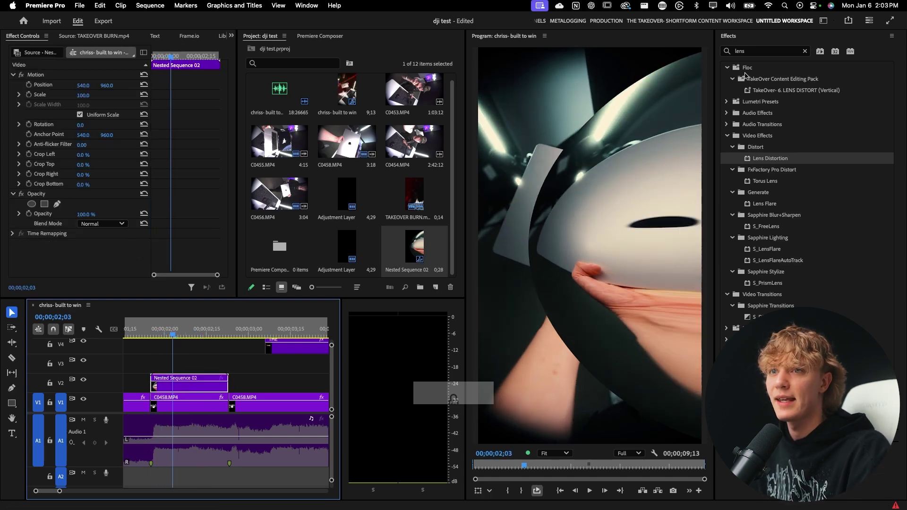
pyautogui.click(746, 52)
pyautogui.write('blur')
pyautogui.press('Return')
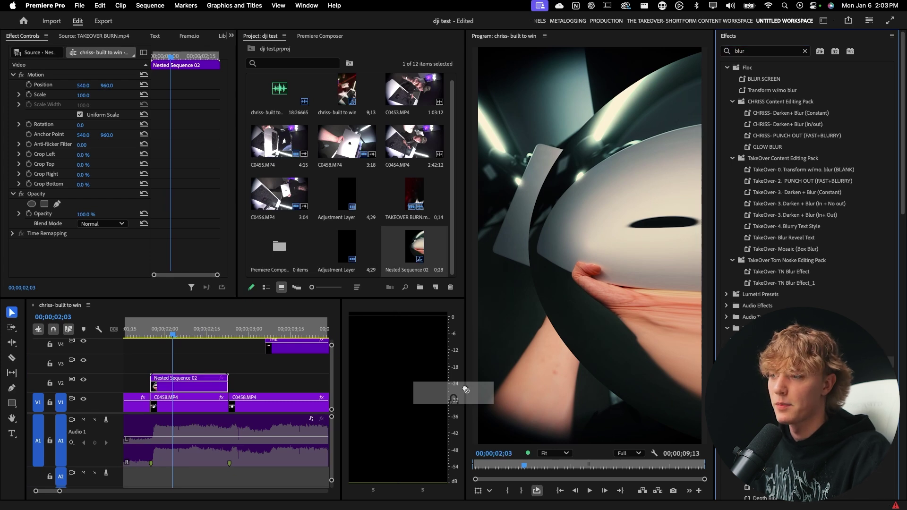
pyautogui.moveTo(192, 387); pyautogui.dragTo(193, 383)
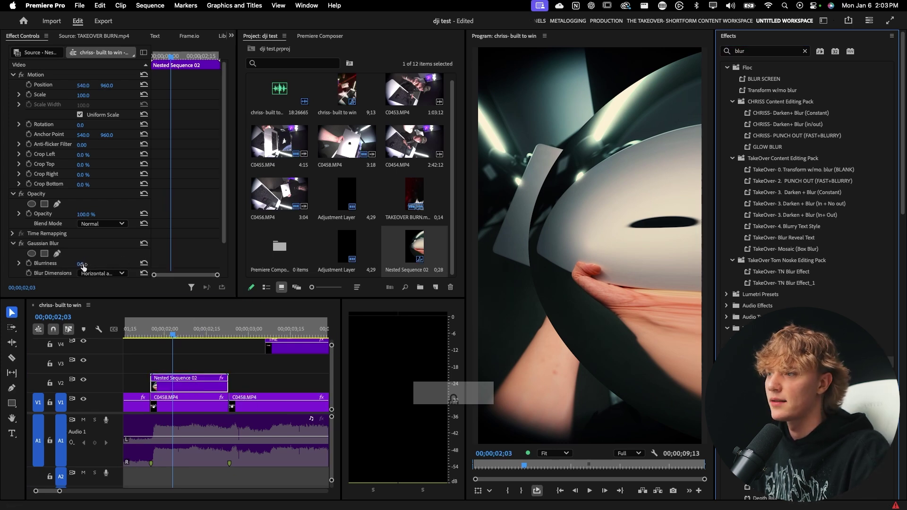
pyautogui.moveTo(88, 263); pyautogui.dragTo(155, 264)
# - Scale the nested clip to 144, shift it toward the lower right of the frame and play back the section
pyautogui.moveTo(84, 95); pyautogui.dragTo(92, 96)
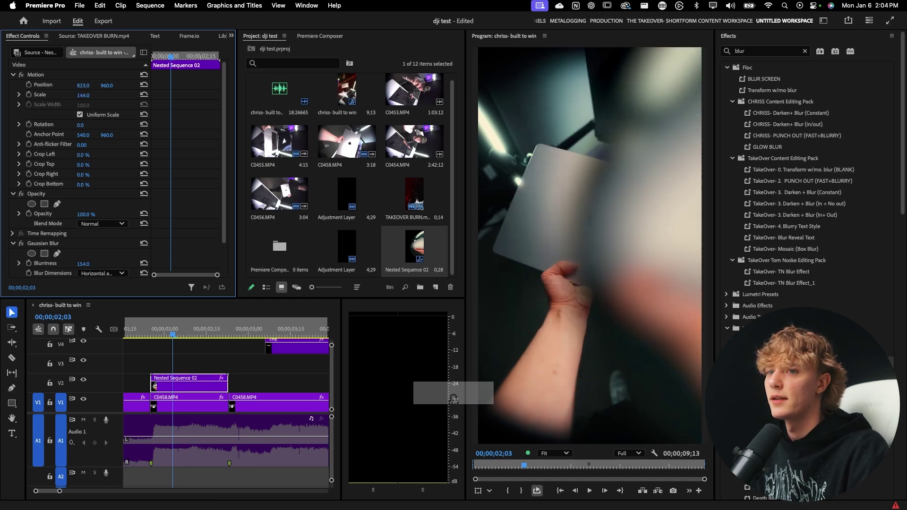
pyautogui.moveTo(87, 85); pyautogui.dragTo(279, 86)
pyautogui.click(151, 332)
pyautogui.press('space')
pyautogui.moveTo(182, 330); pyautogui.dragTo(144, 331)
pyautogui.press('space')
pyautogui.press('space')
# - Try 41% opacity and a different horizontal position on the nested clip, then restore its opacity to 100%
pyautogui.click(194, 380)
pyautogui.scroll(-3, 160, 233)
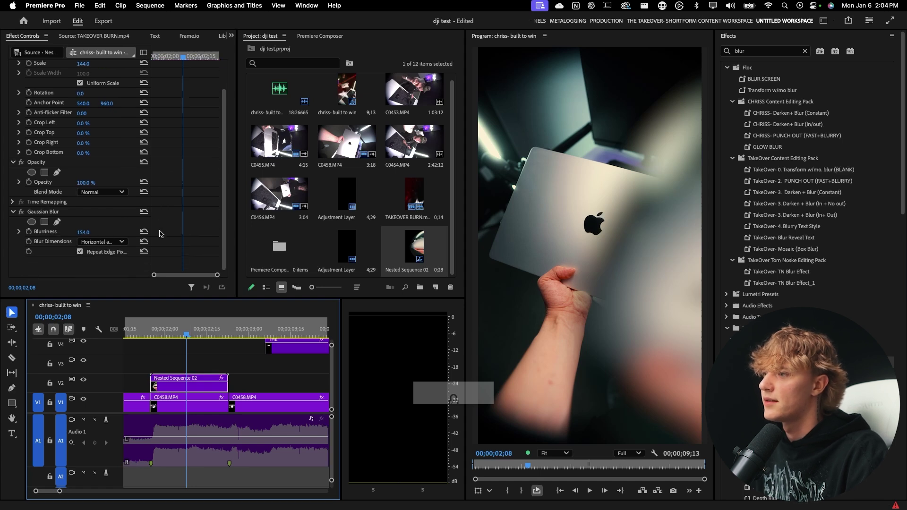
pyautogui.moveTo(85, 182)
pyautogui.mouseDown()
pyautogui.moveTo(54, 181)
pyautogui.moveTo(96, 184)
pyautogui.mouseUp()
pyautogui.scroll(3, 136, 143)
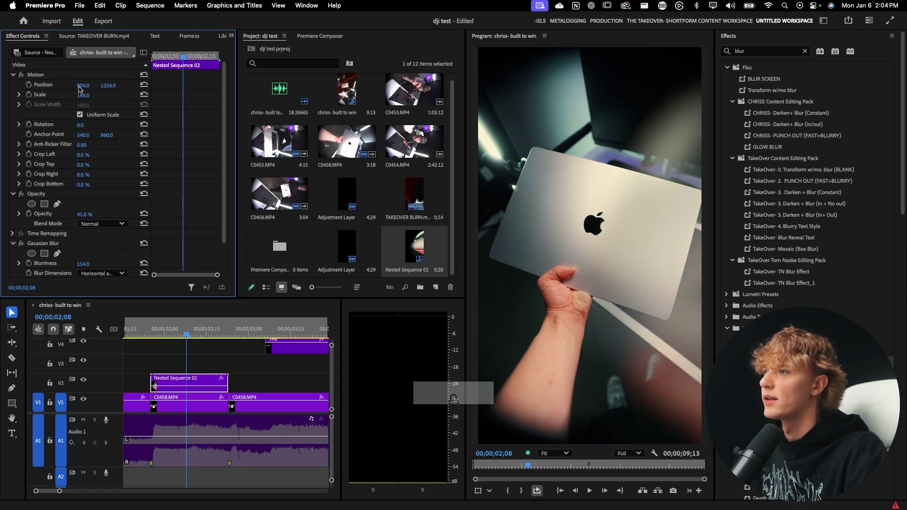
pyautogui.moveTo(83, 85); pyautogui.dragTo(2, 85)
pyautogui.press('Up')
pyautogui.moveTo(85, 214)
pyautogui.mouseDown()
pyautogui.moveTo(107, 214)
pyautogui.moveTo(93, 213)
pyautogui.mouseUp()
# - Try positioning the nested clip at 559, 2194 and play back the section
pyautogui.moveTo(78, 85); pyautogui.dragTo(220, 85)
pyautogui.moveTo(113, 84); pyautogui.dragTo(68, 85)
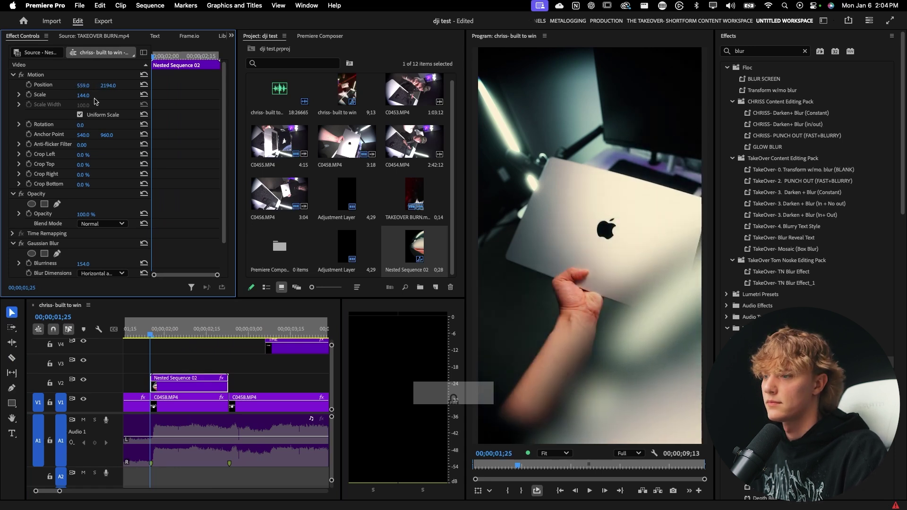
pyautogui.click(170, 344)
pyautogui.press('space')
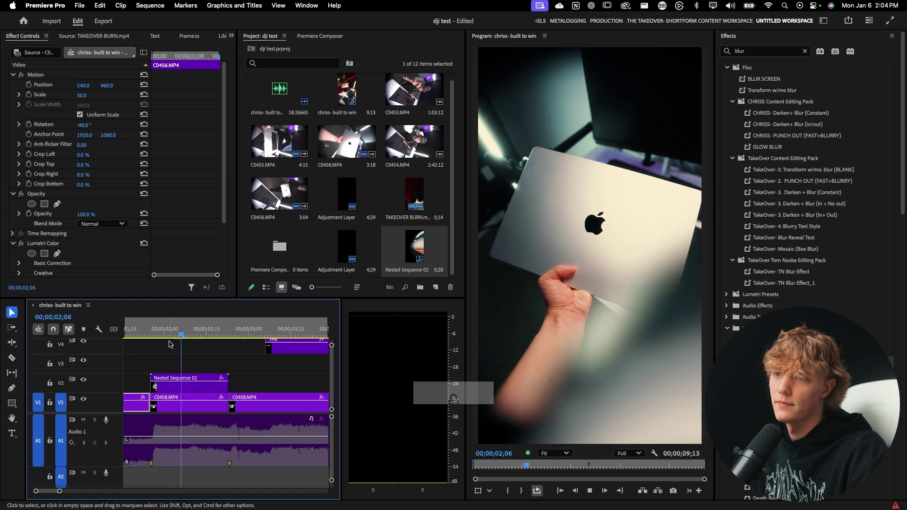
pyautogui.press('space')
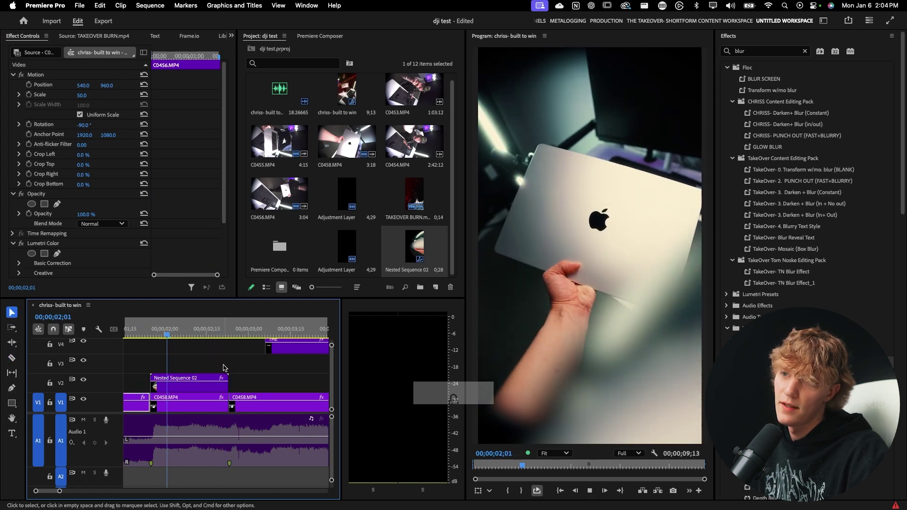
pyautogui.press('space')
# - Set the nested clip's blend mode to Screen
pyautogui.click(195, 382)
pyautogui.scroll(-3, 175, 248)
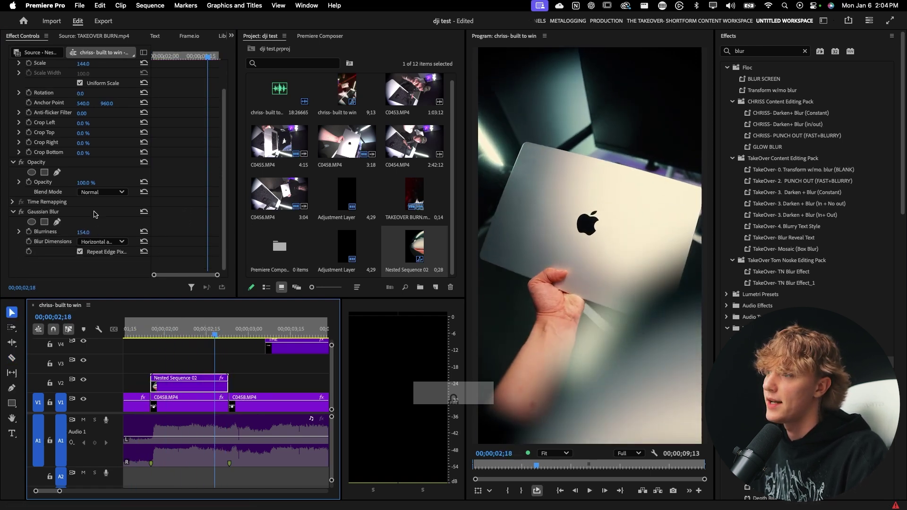
pyautogui.click(97, 192)
pyautogui.click(112, 299)
pyautogui.click(187, 399)
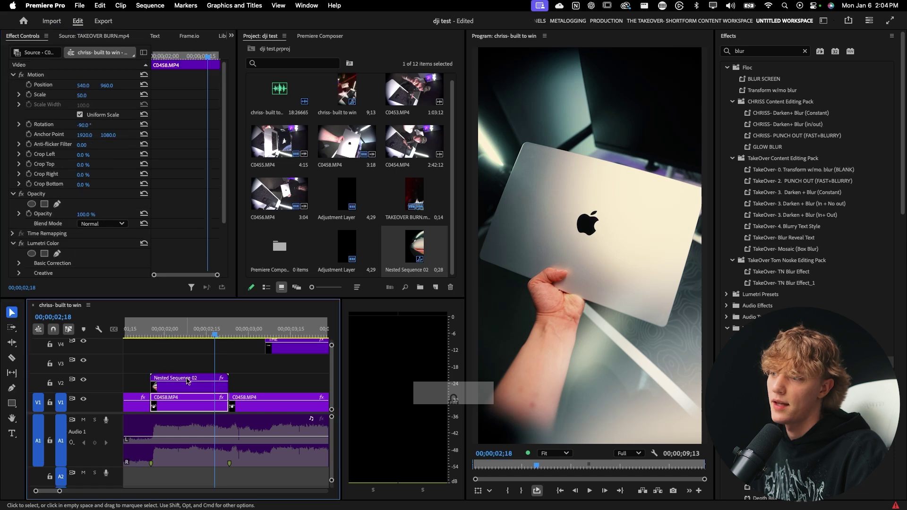
# - Move the nested clip to position 791, 301 and play back from the end of the first clip
pyautogui.click(188, 380)
pyautogui.moveTo(113, 83); pyautogui.dragTo(97, 86)
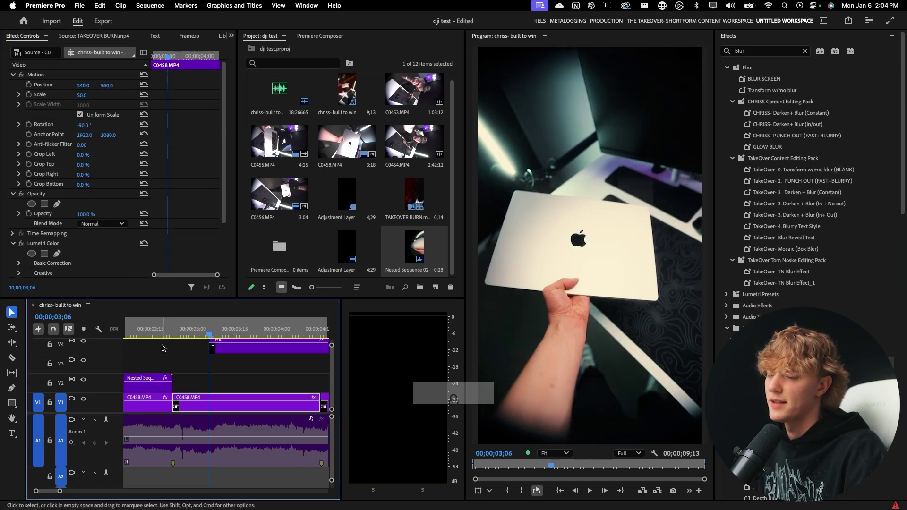
pyautogui.moveTo(159, 331); pyautogui.dragTo(124, 333)
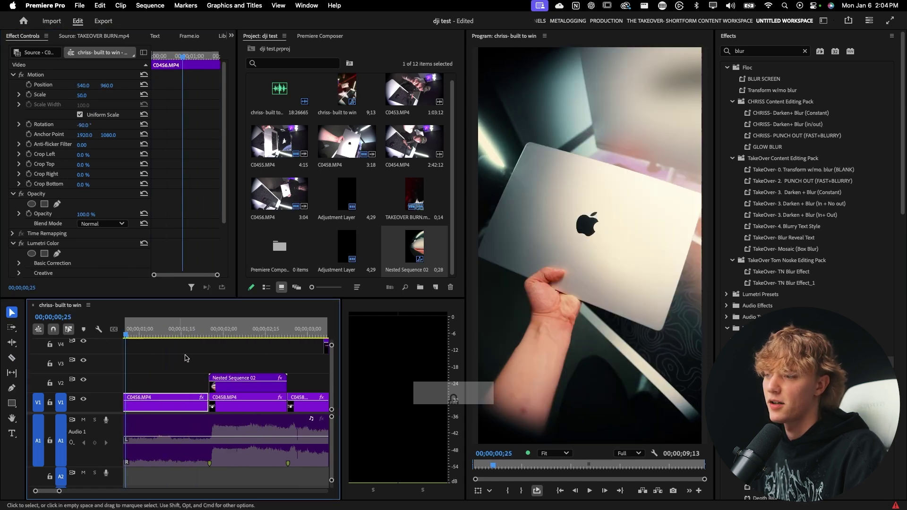
pyautogui.scroll(-2, 208, 364)
pyautogui.press('space')
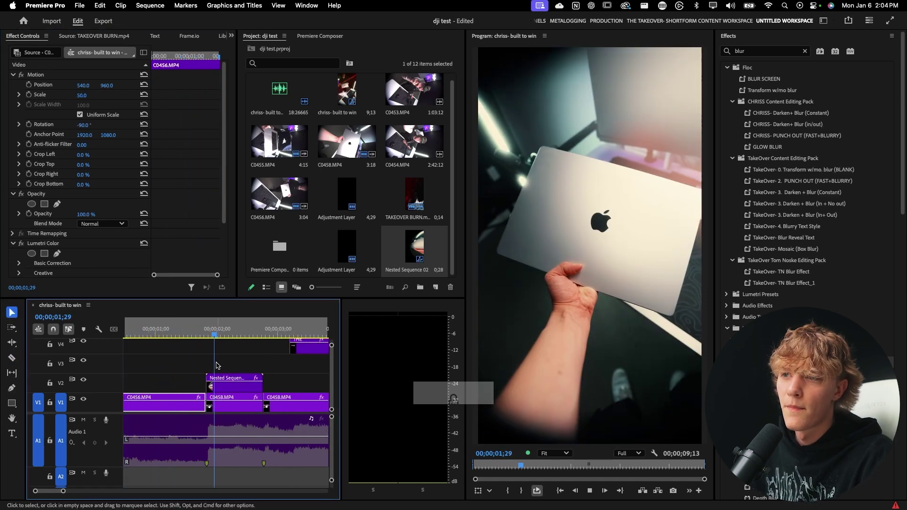
# - Set the nested clip's vertical position to 1192 and play back the transition into the second clip
pyautogui.click(234, 326)
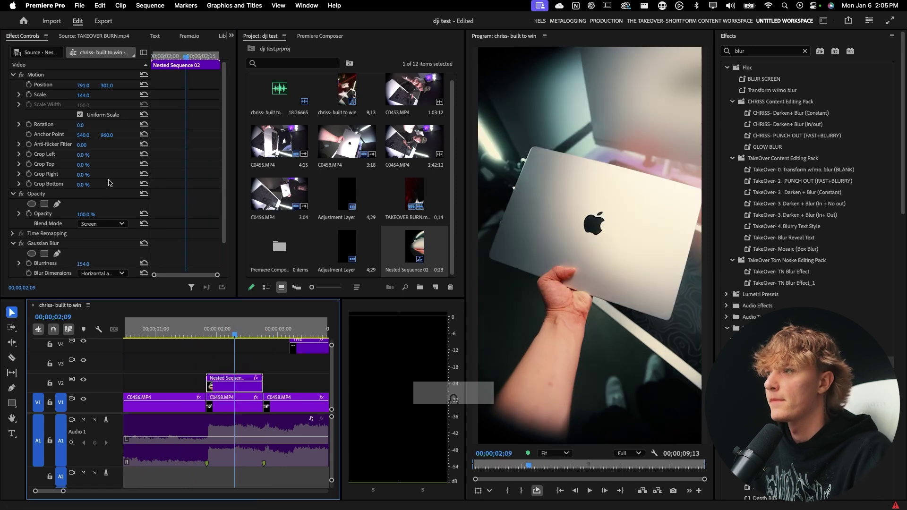
pyautogui.moveTo(110, 86); pyautogui.dragTo(112, 94)
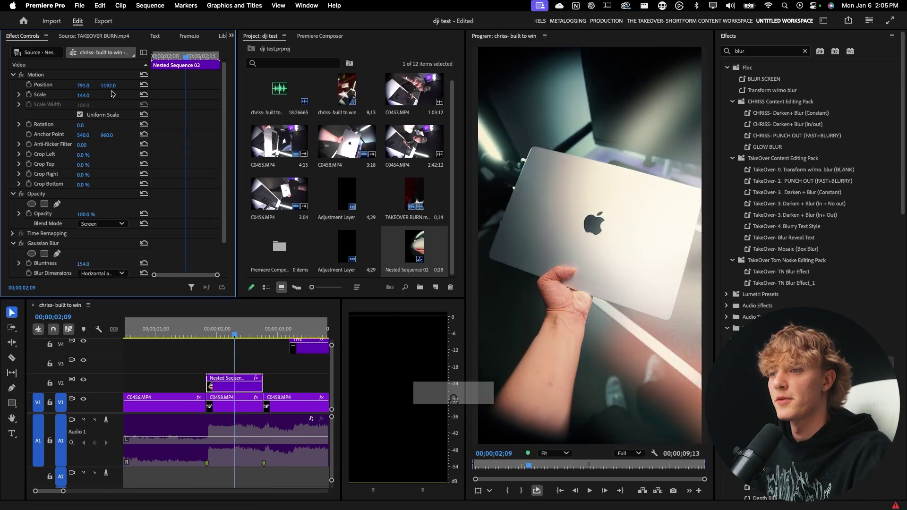
pyautogui.click(187, 331)
pyautogui.press('space')
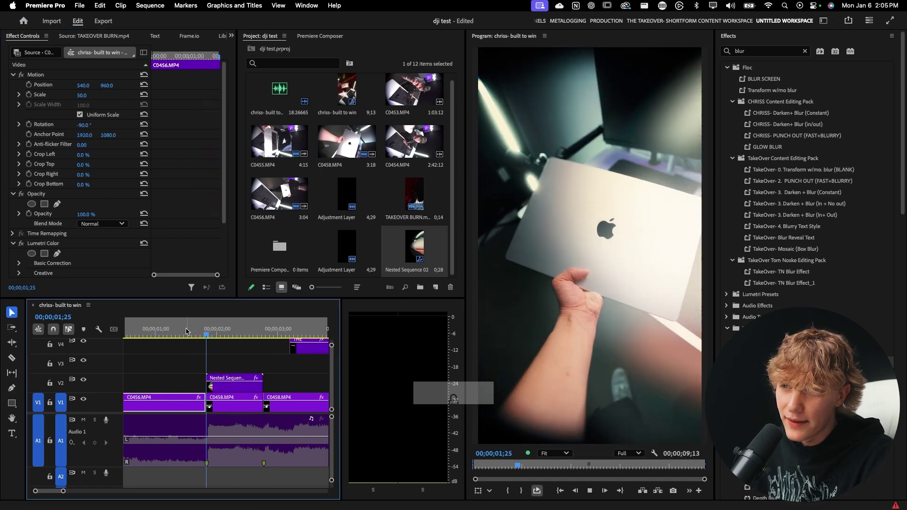
pyautogui.click(189, 332)
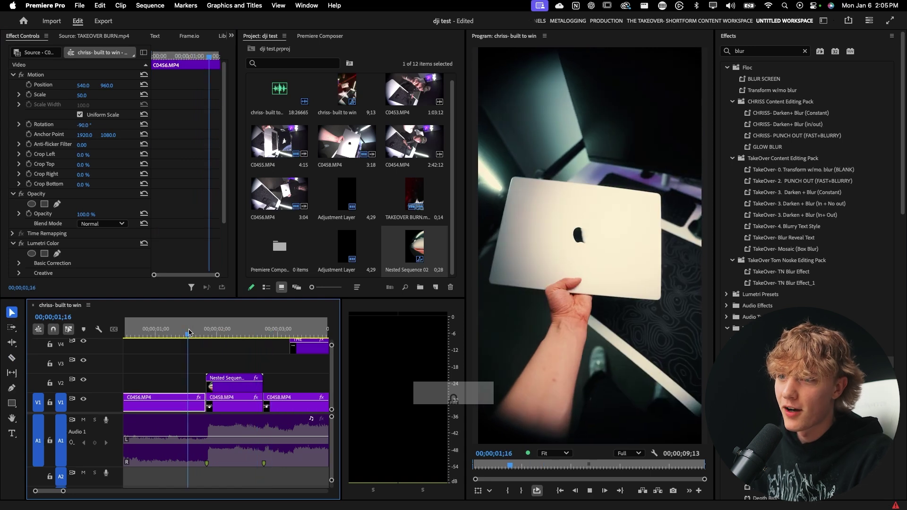
pyautogui.press('space')
pyautogui.moveTo(247, 364); pyautogui.dragTo(234, 376)
pyautogui.click(234, 378)
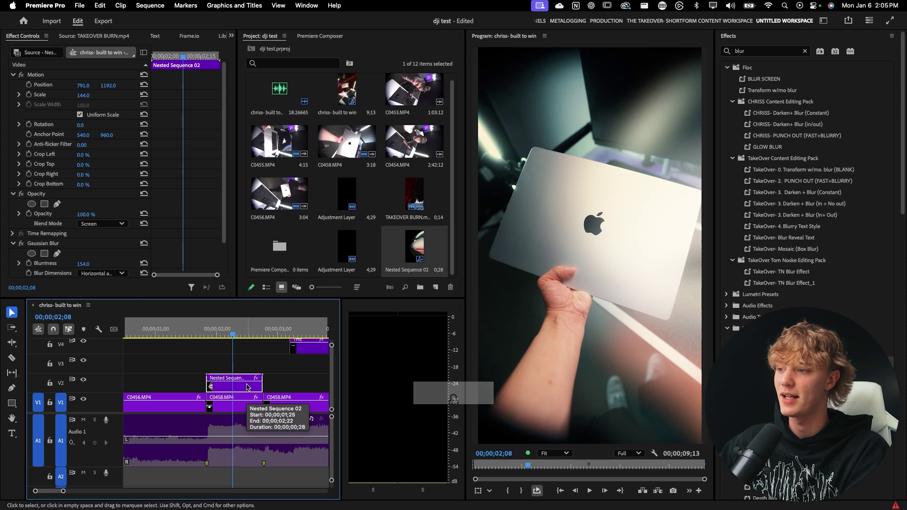
pyautogui.click(240, 362)
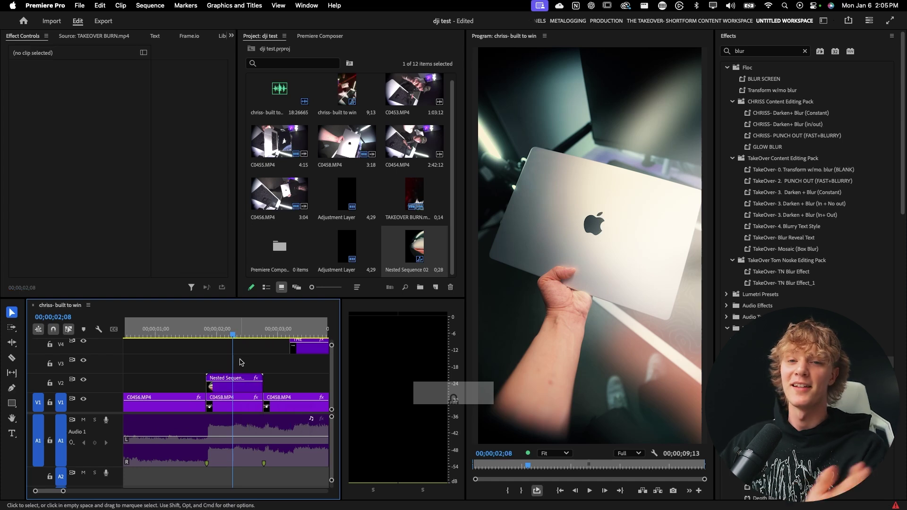